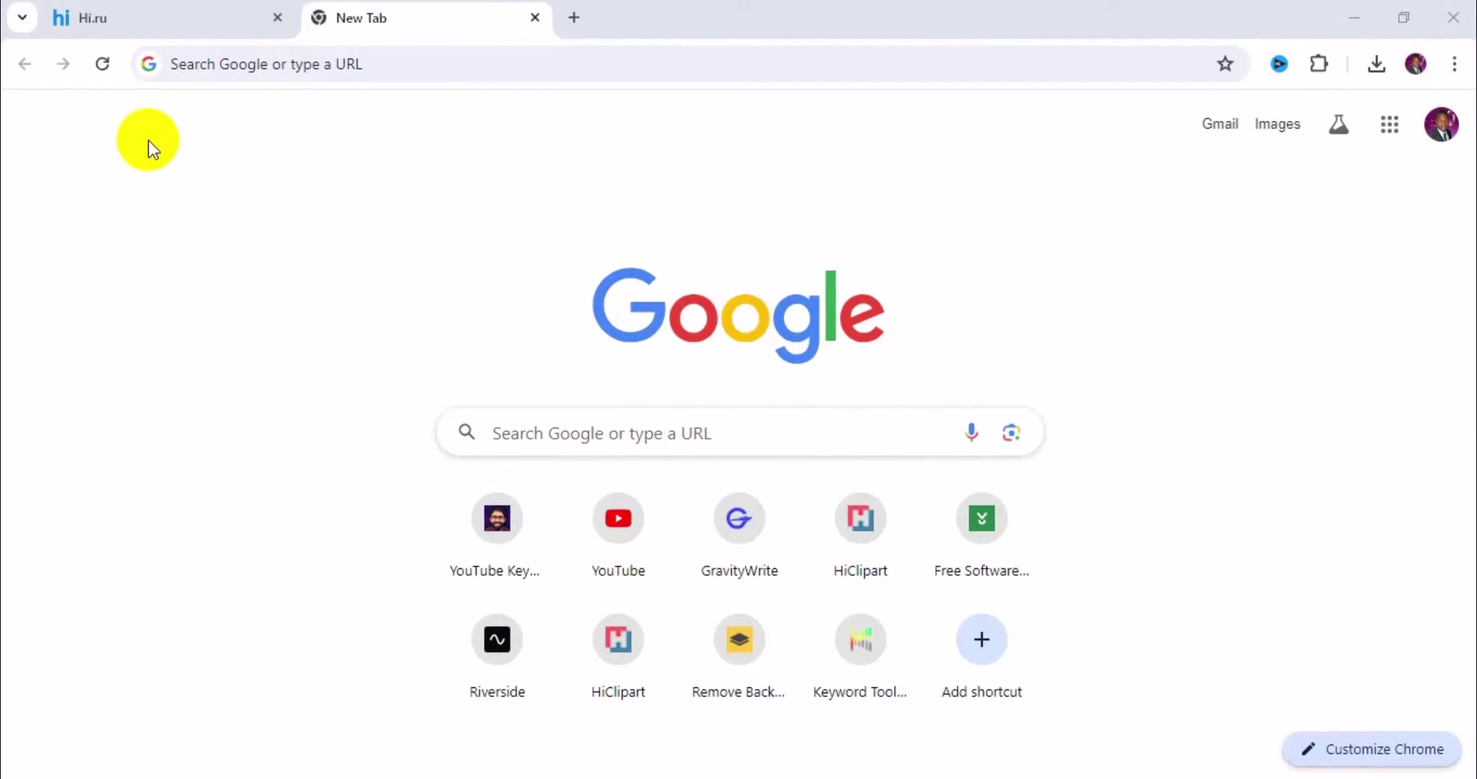
{"action": "left_click", "coordinate": [233, 70]}
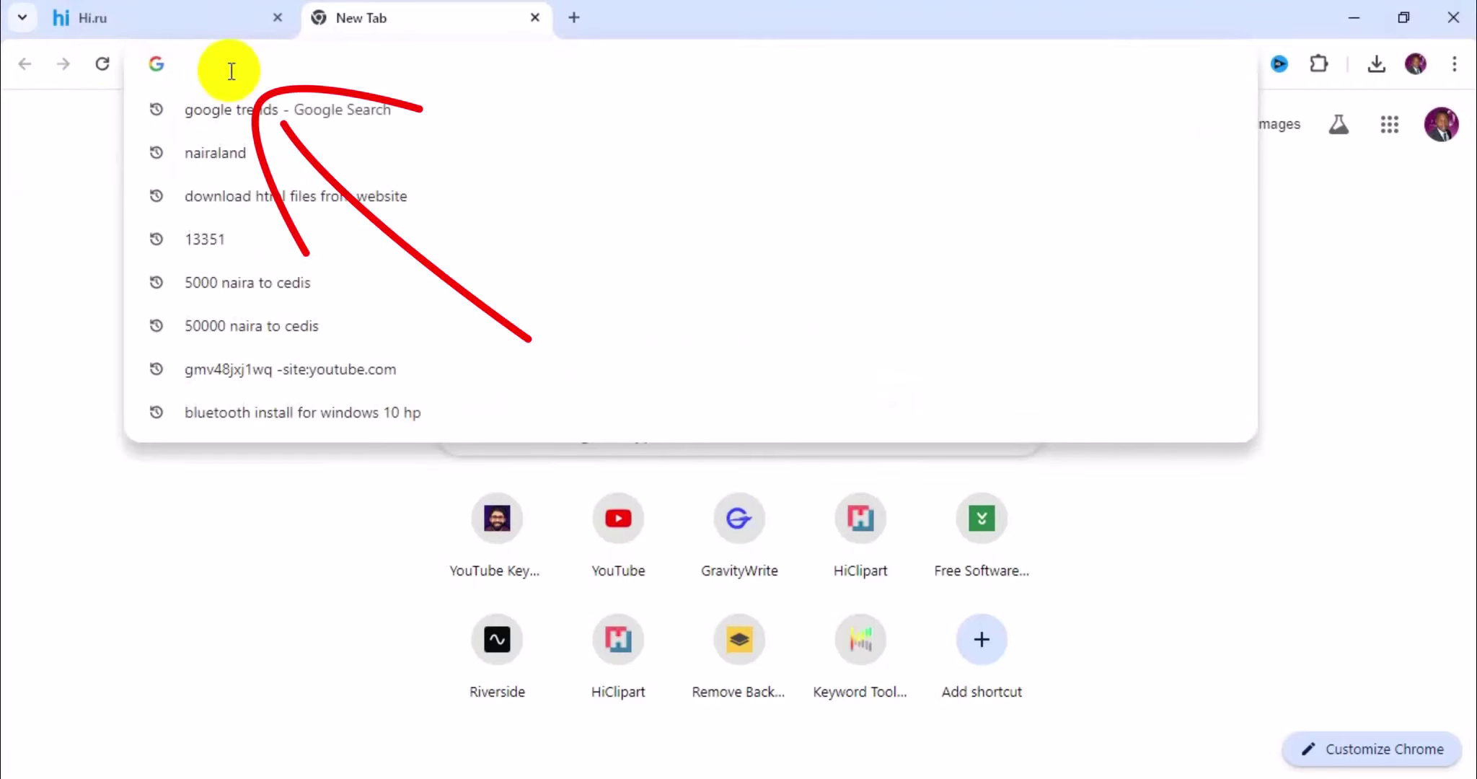
{"action": "type", "text": "ww"}
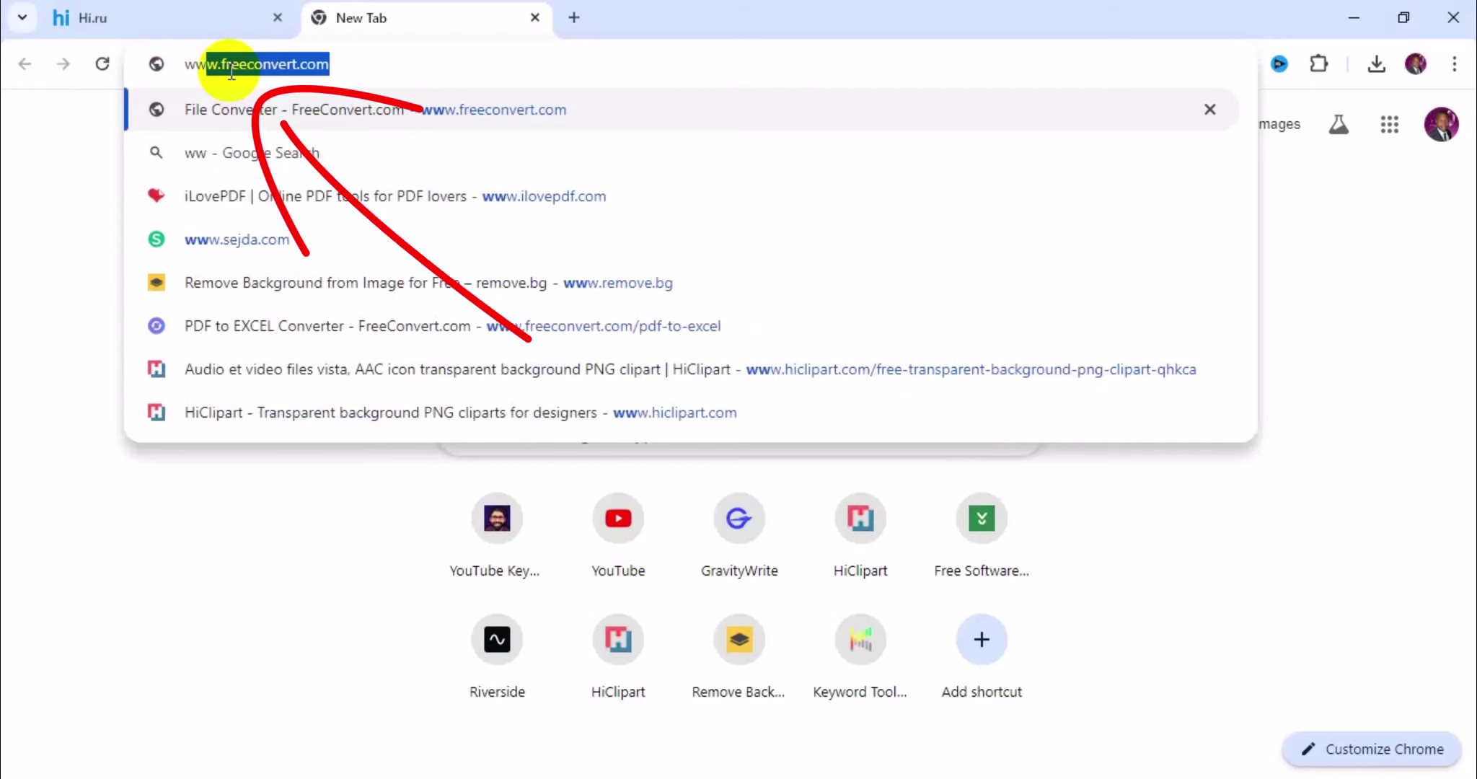
{"action": "key", "text": "Return"}
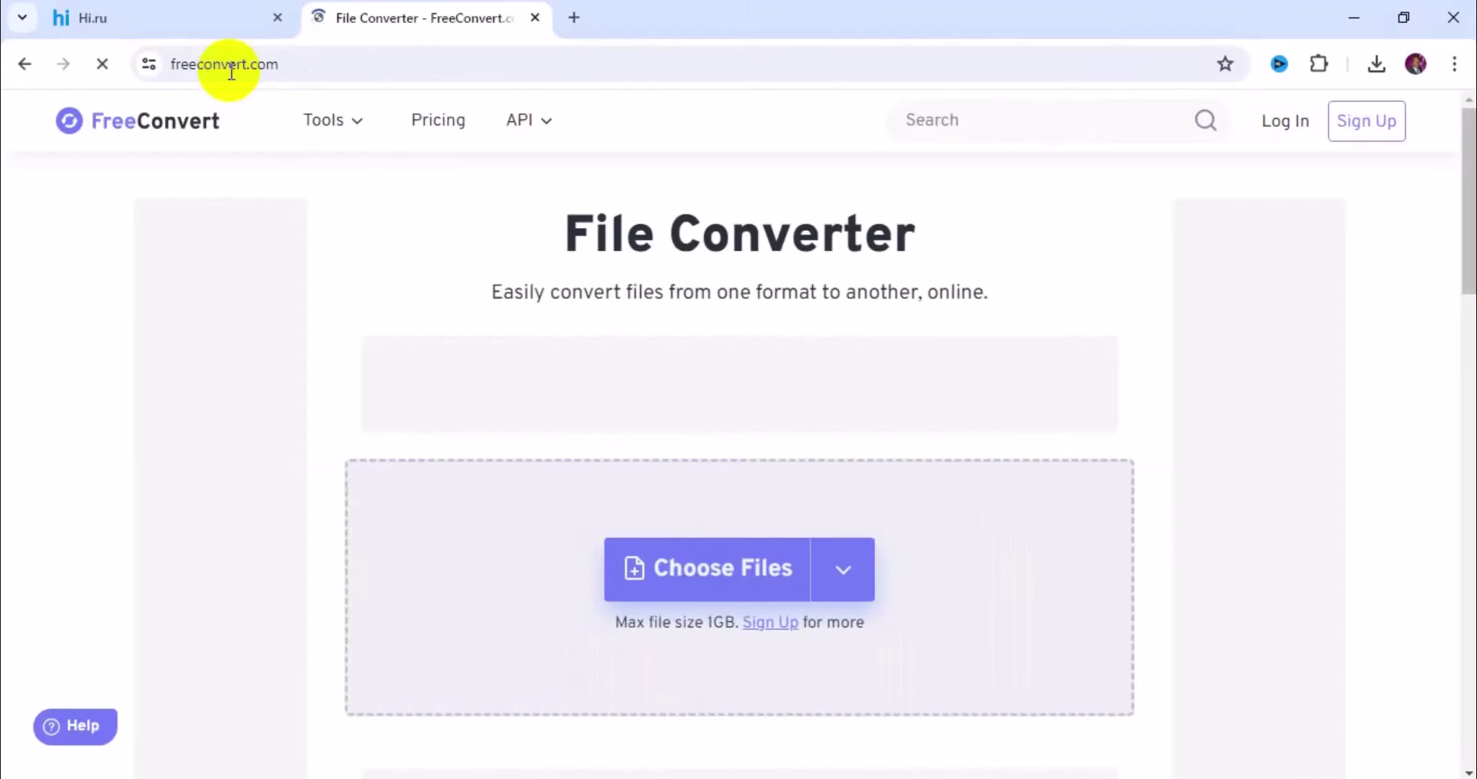
Step: Open FreeConvert's PDF Converter from the Tools menu and start choosing a file
{"action": "left_click", "coordinate": [334, 119]}
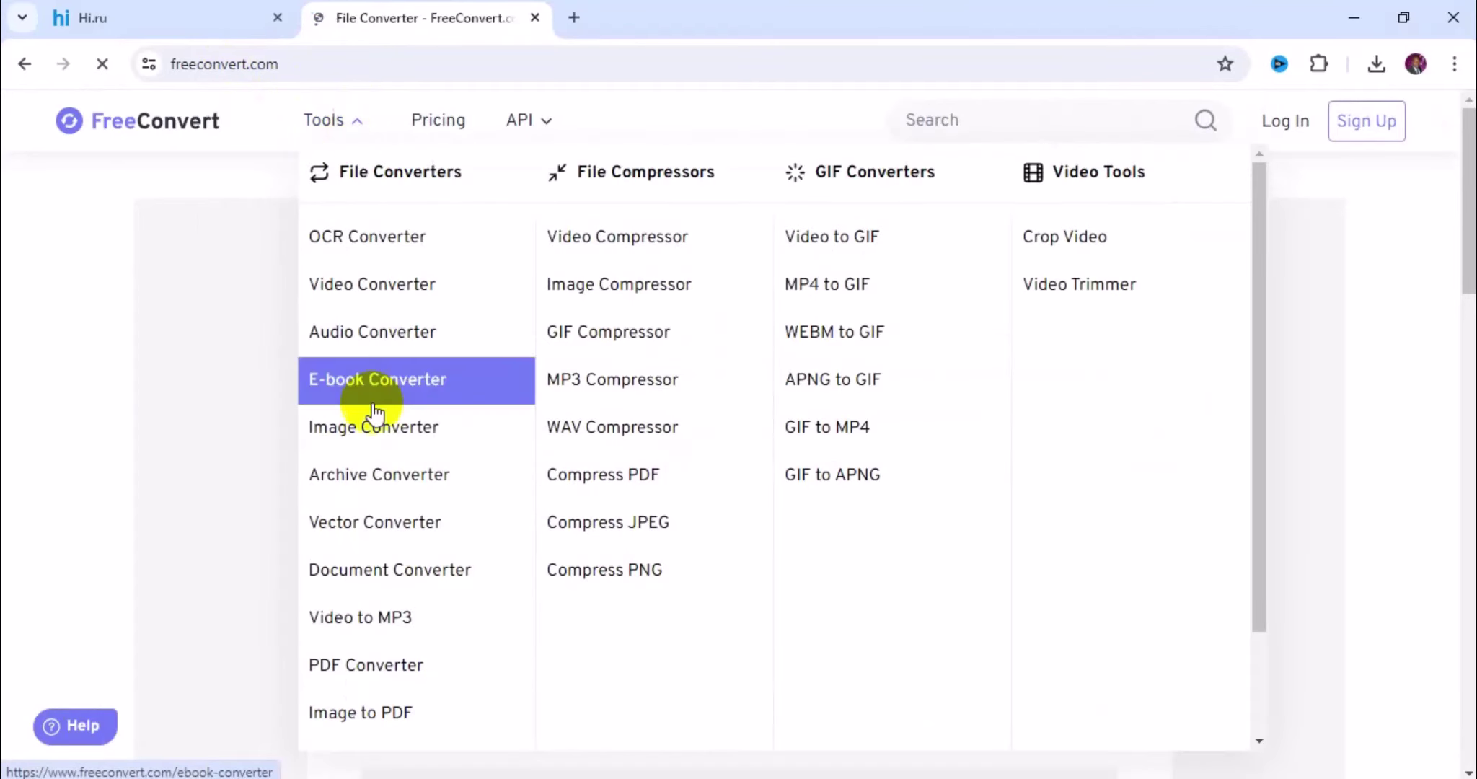
{"action": "left_click", "coordinate": [390, 665]}
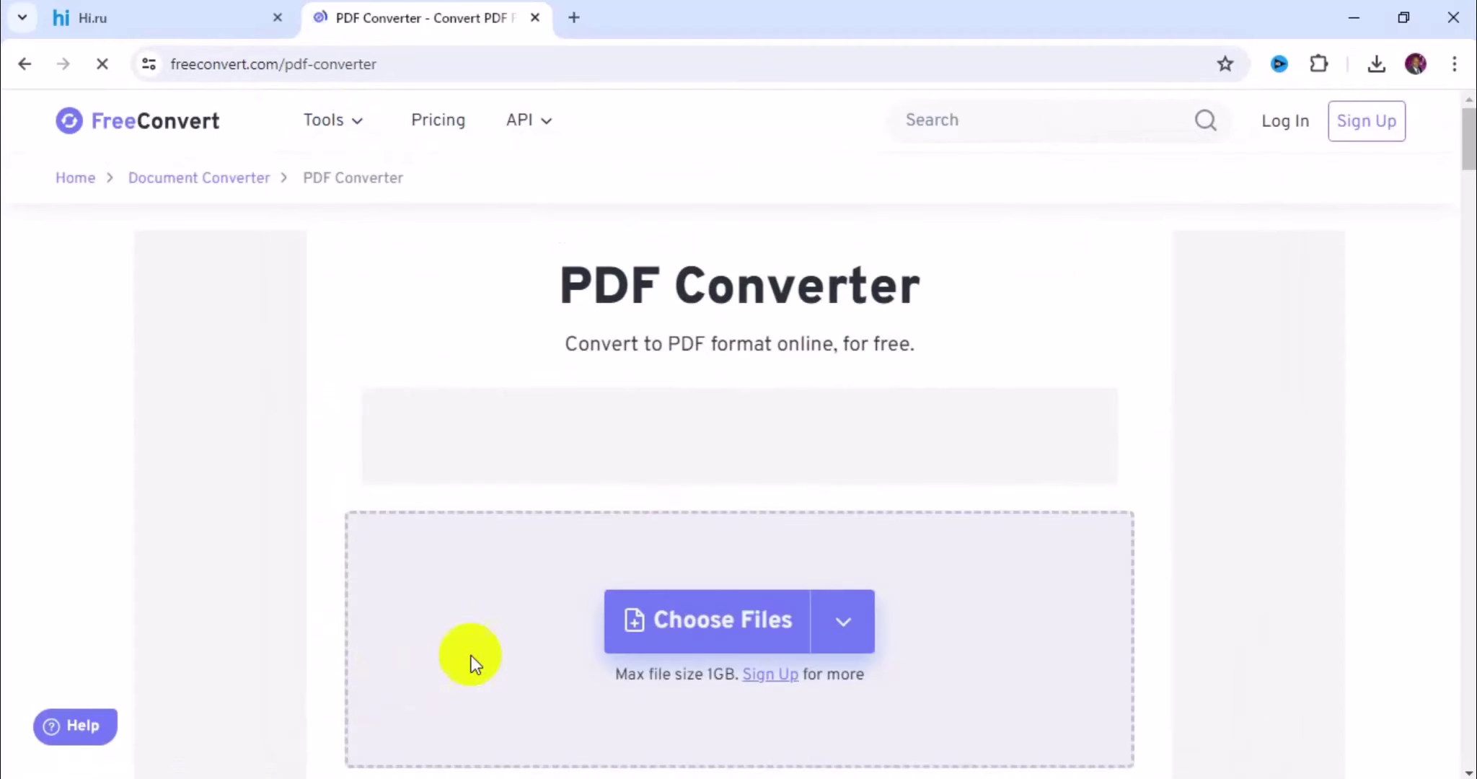
{"action": "left_click", "coordinate": [727, 623]}
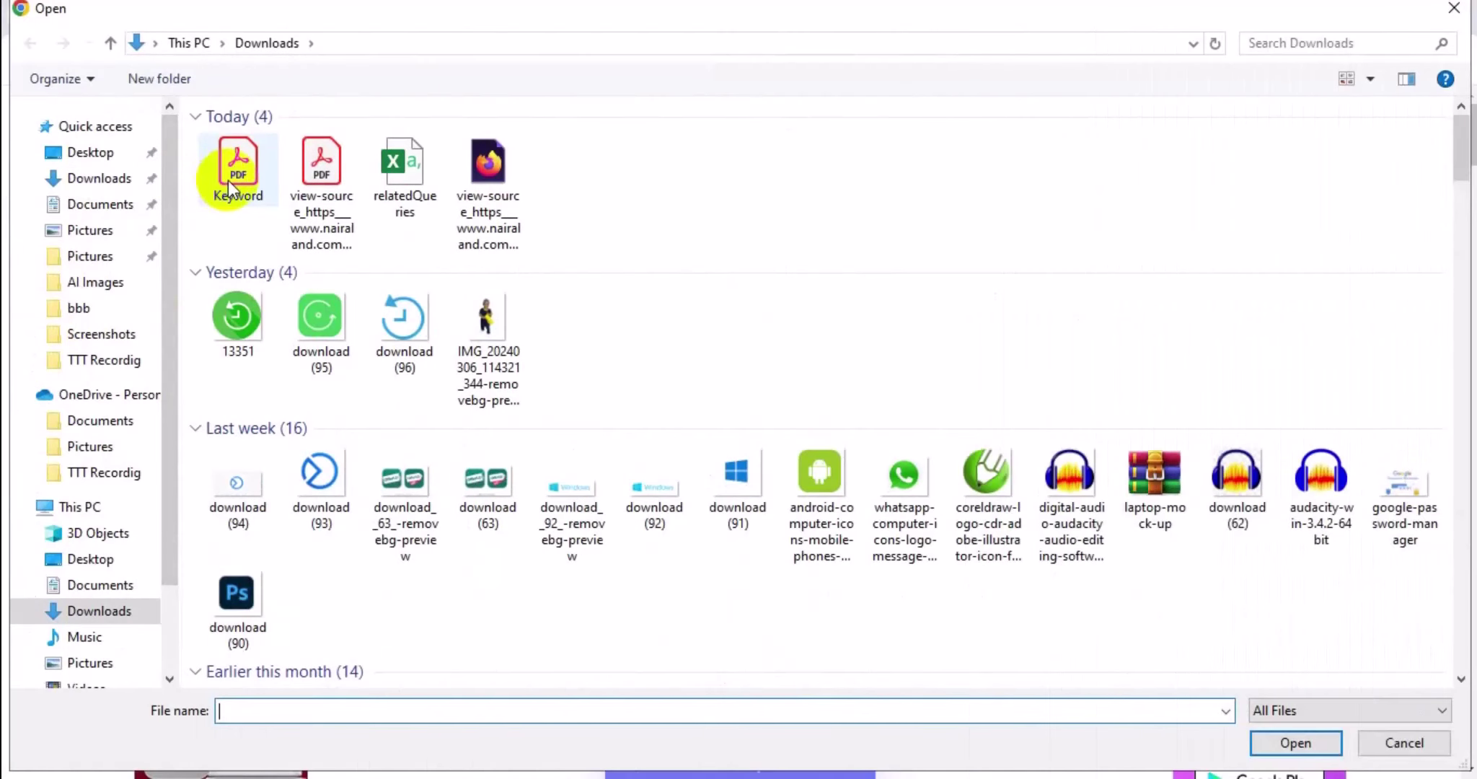
Step: Upload Keyword.pdf from the Downloads folder
{"action": "left_click", "coordinate": [236, 173]}
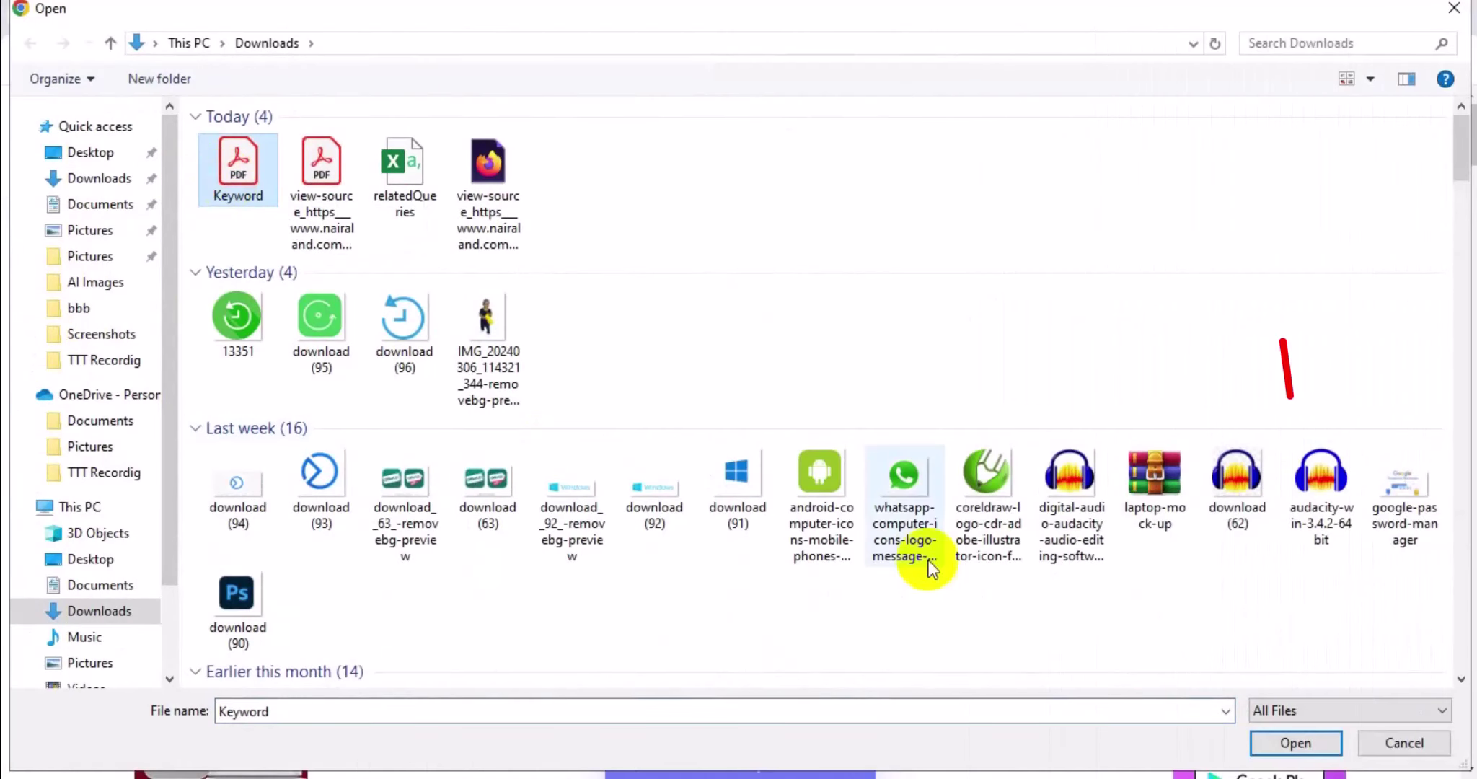
{"action": "left_click", "coordinate": [1294, 742]}
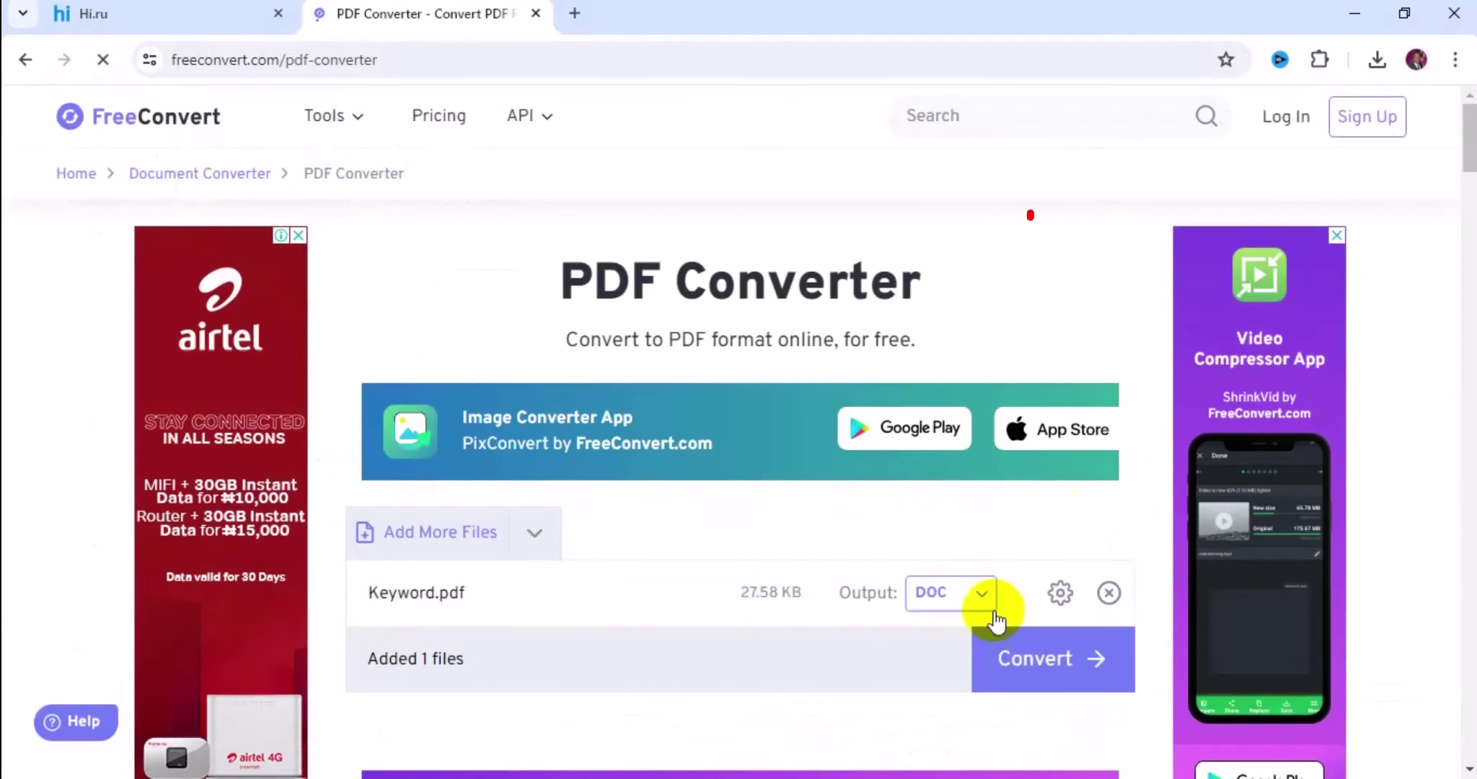
Step: Set the output format for Keyword.pdf to EXCEL
{"action": "left_click", "coordinate": [980, 592]}
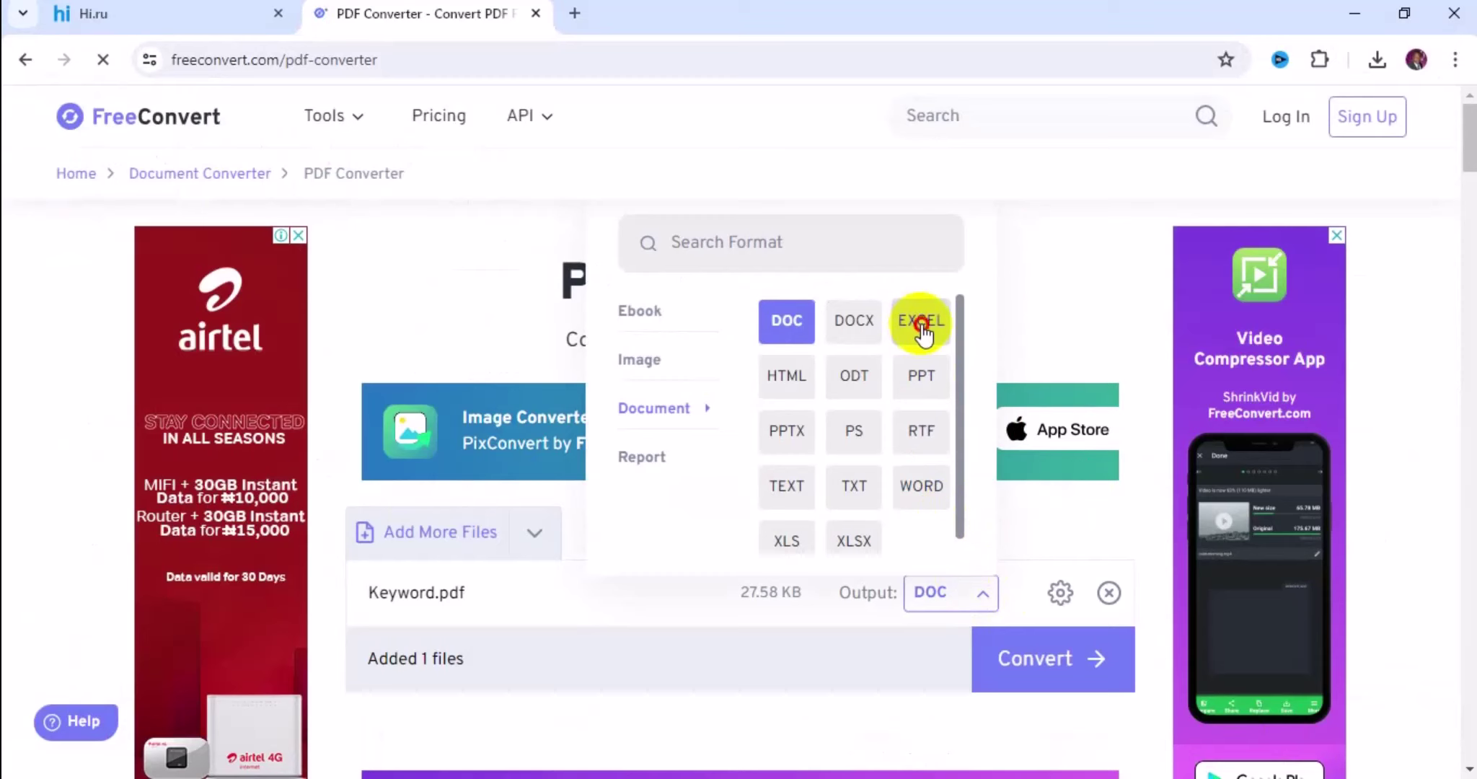
{"action": "left_click", "coordinate": [920, 328]}
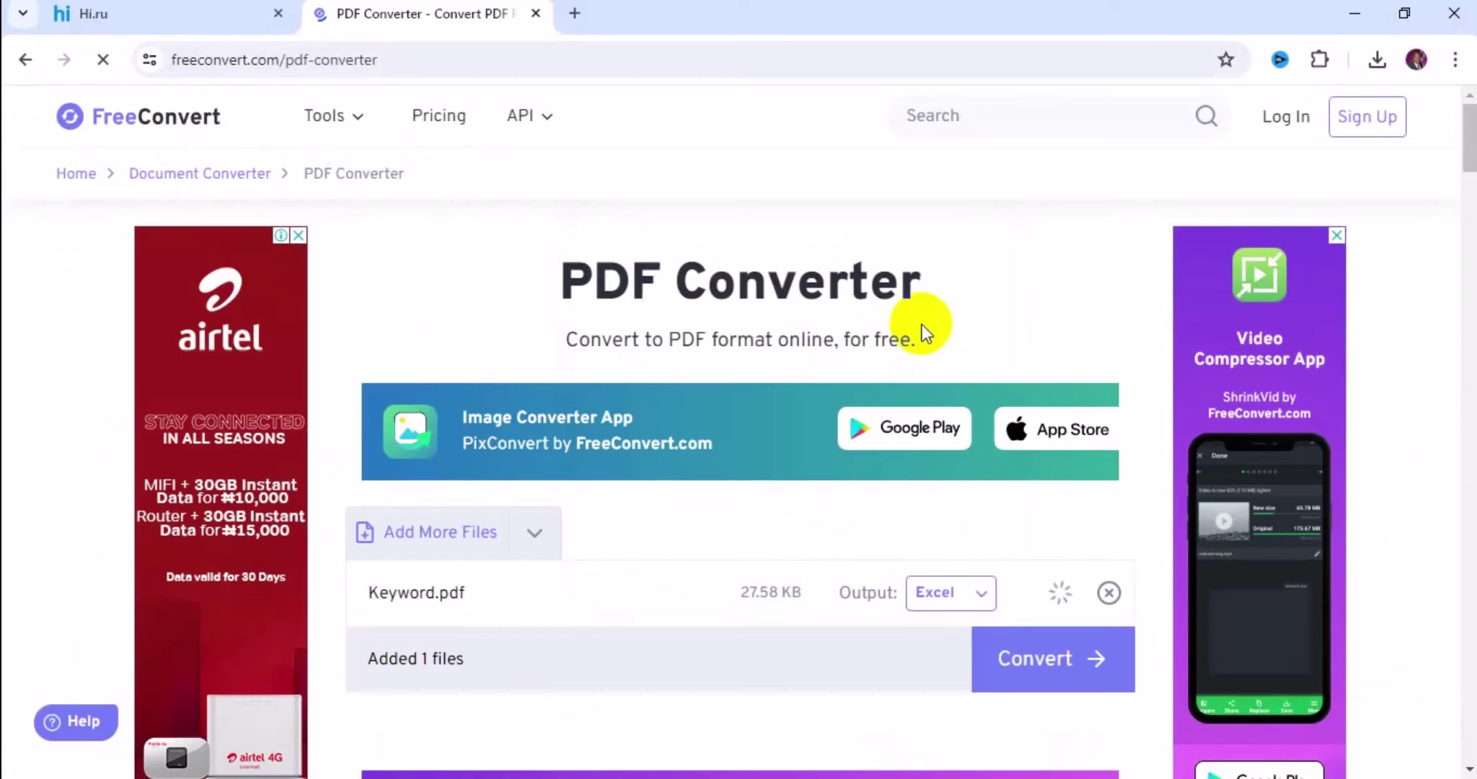
Step: Convert Keyword.pdf and start the Keyword.xlsx download once it shows Done
{"action": "left_click", "coordinate": [1025, 663]}
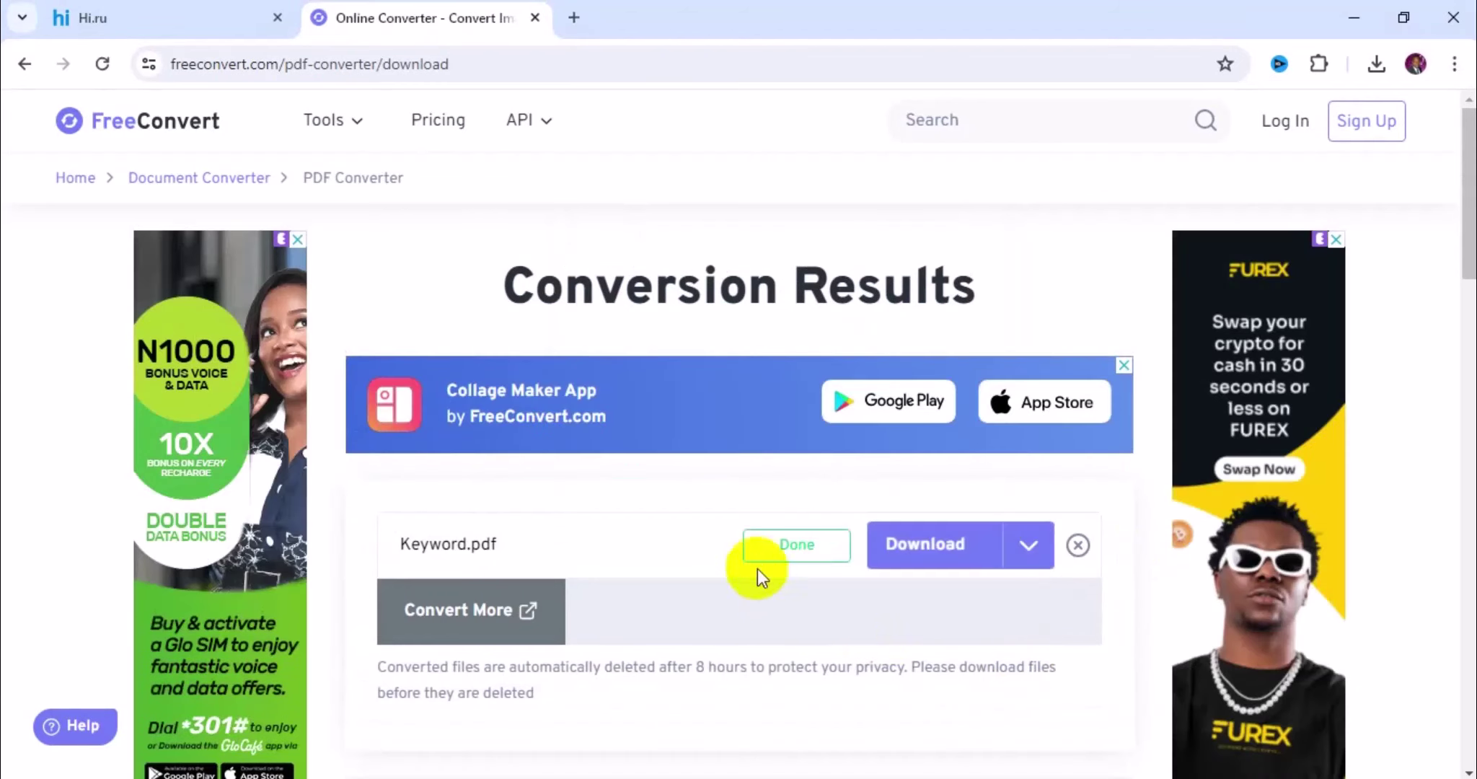
{"action": "double_click", "coordinate": [780, 551]}
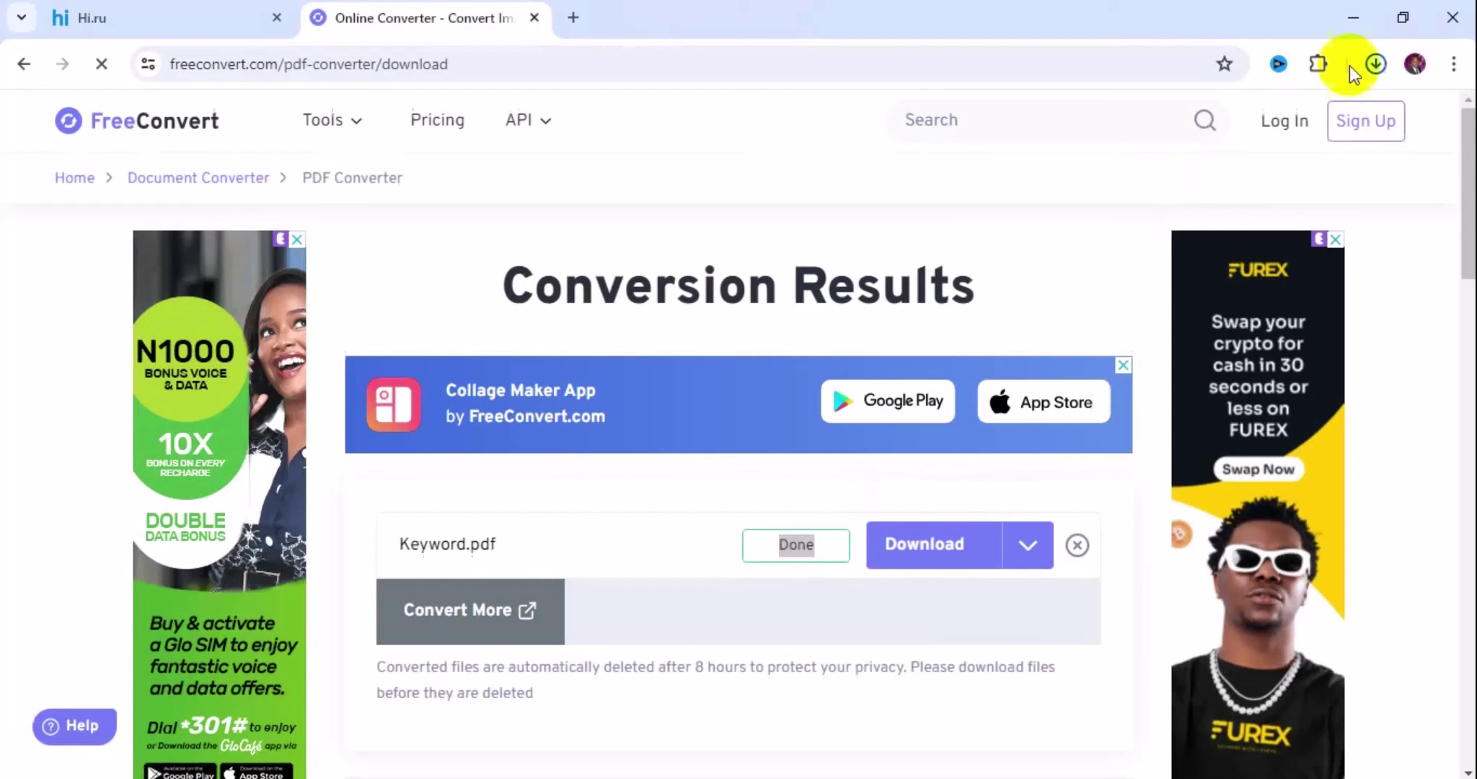
Step: Show Chrome's recent downloads, confirming Keyword.xlsx (10.5 KB) is done
{"action": "left_click", "coordinate": [1375, 64]}
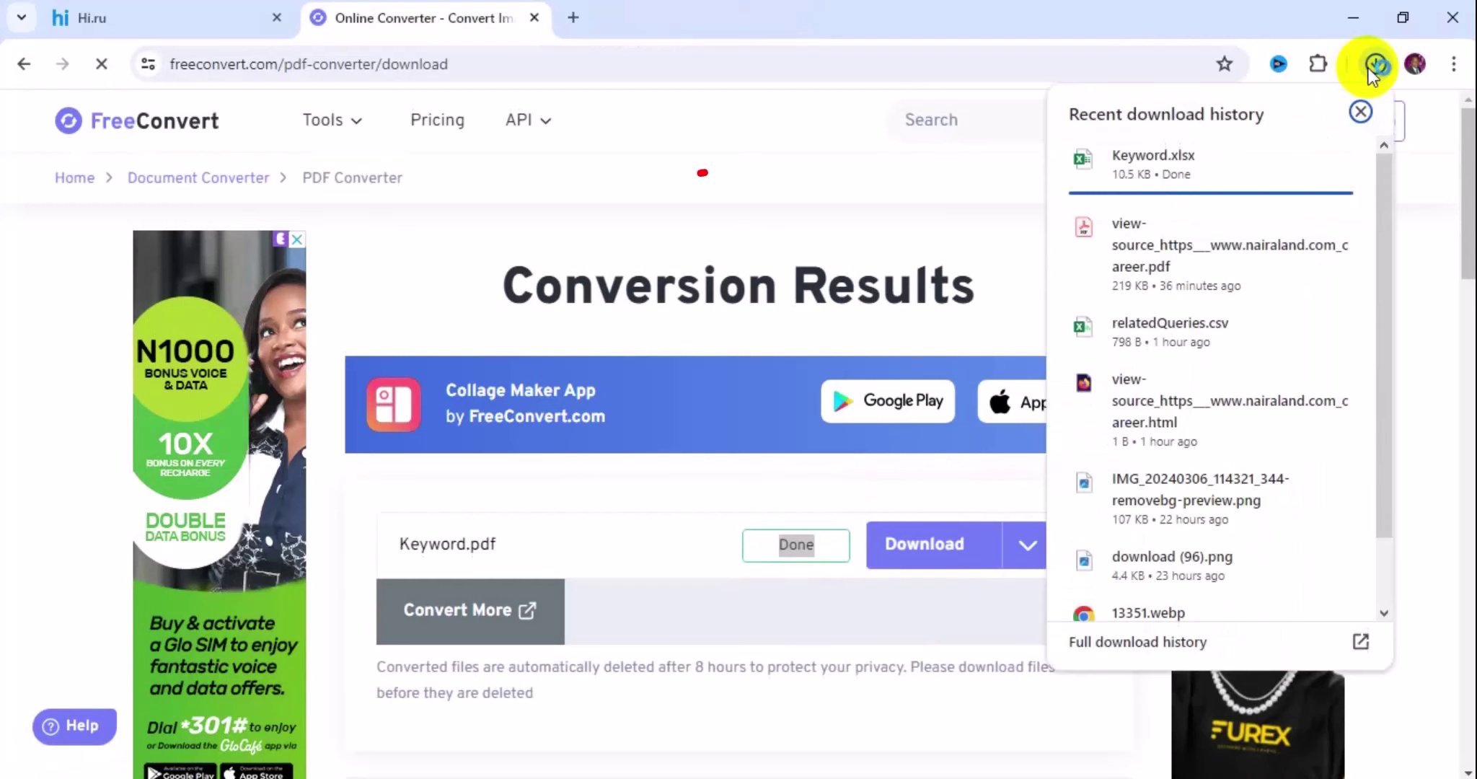